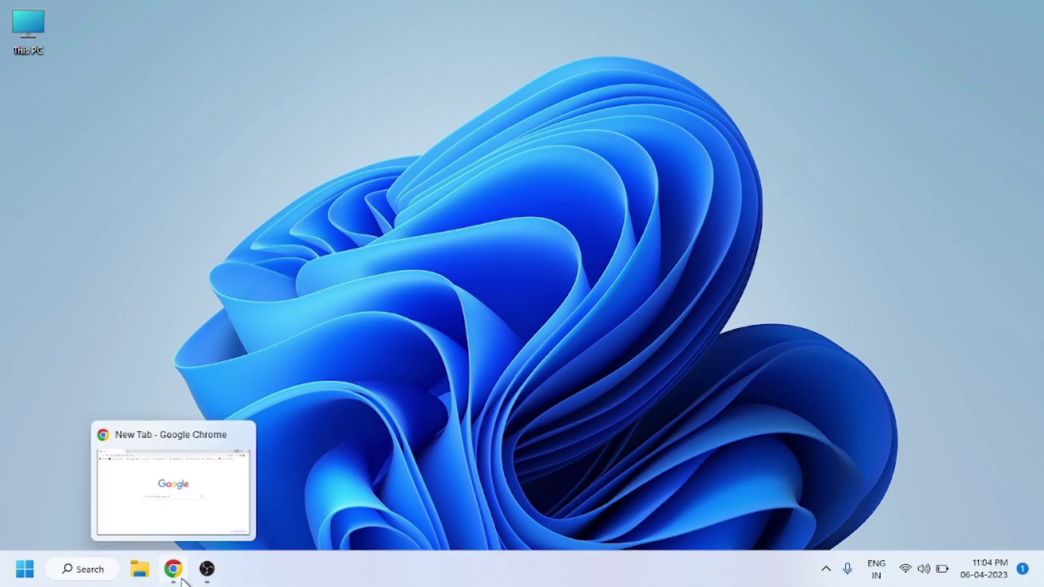
In Chrome, search Google for "intellij idea download" and open the JetBrains IntelliJ IDEA download page
click(180, 576)
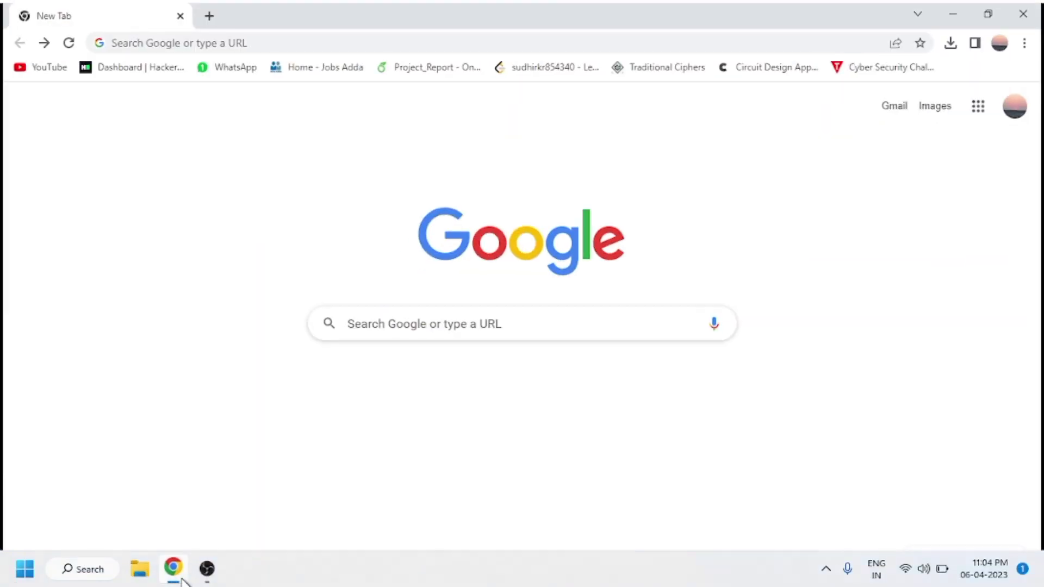
click(594, 338)
text(intellij idea download)
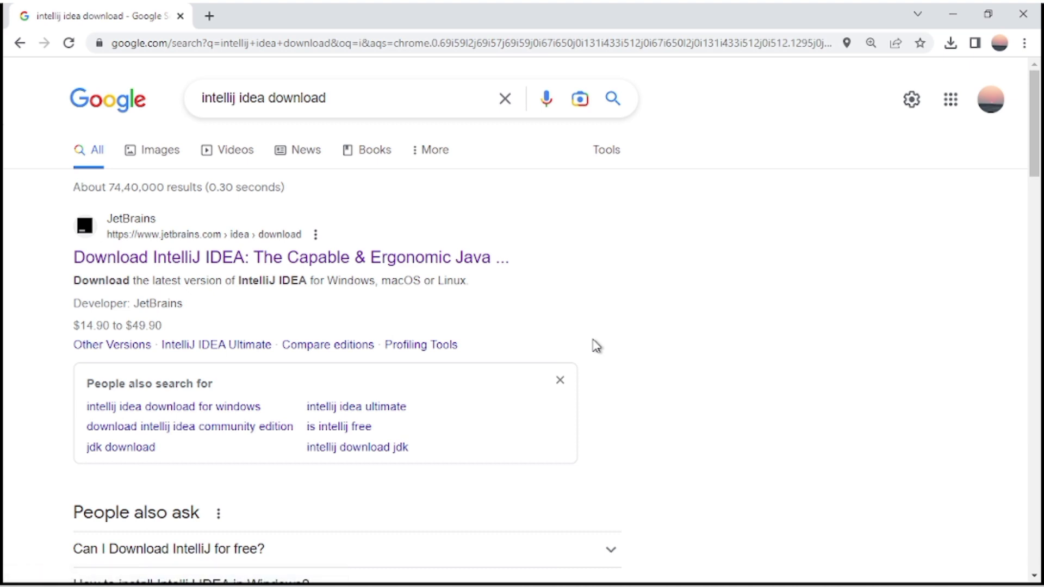
click(348, 270)
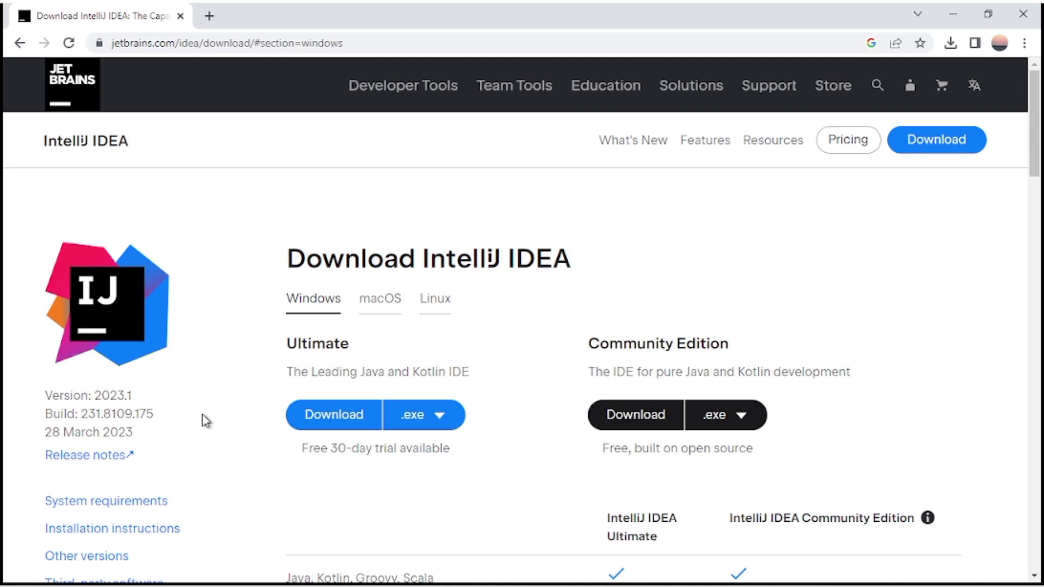
Start downloading the Windows .exe installer of IntelliJ IDEA Community Edition and cancel the download
scroll(206, 421, down, 2)
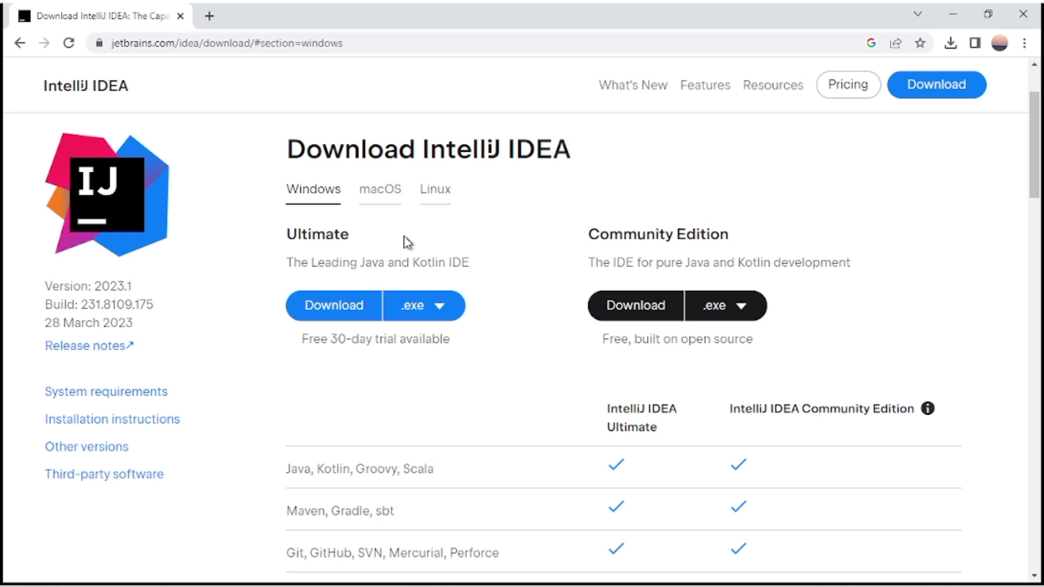
click(629, 313)
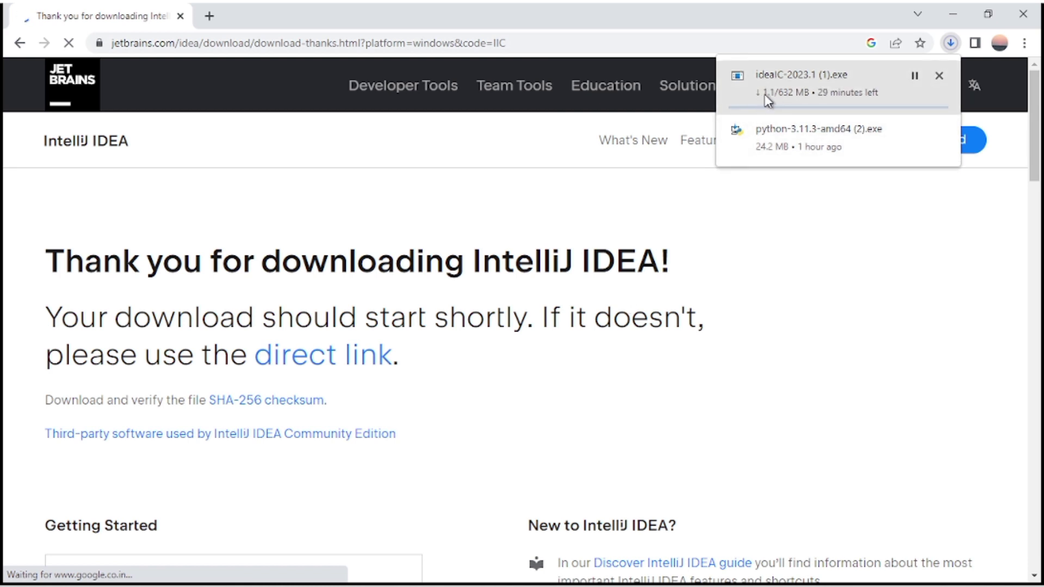
click(939, 76)
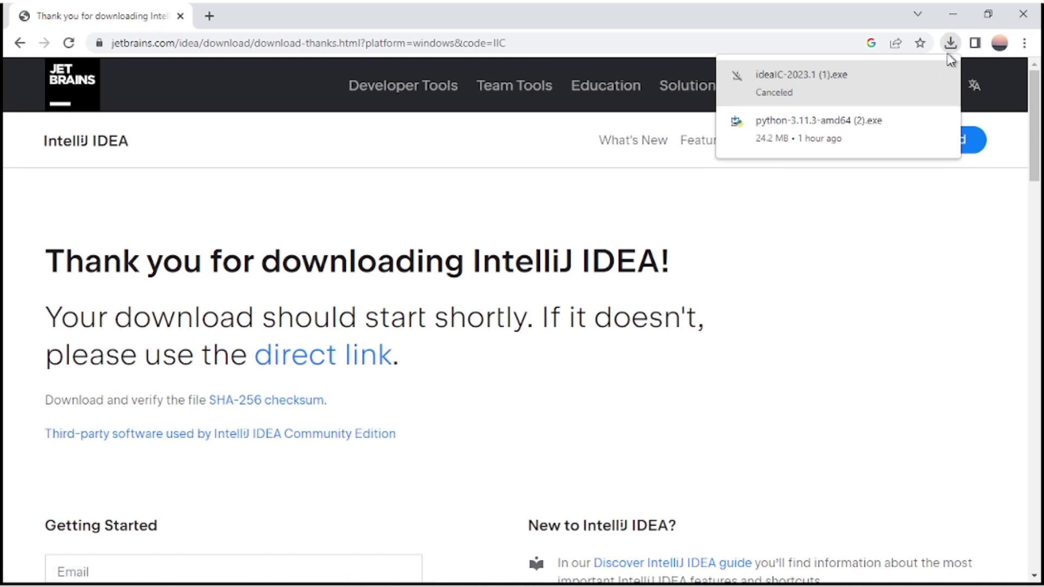
Minimize the browser and launch the ideaIC-2023.1 installer from the Downloads folder, leaving only the setup wizard in view
click(955, 18)
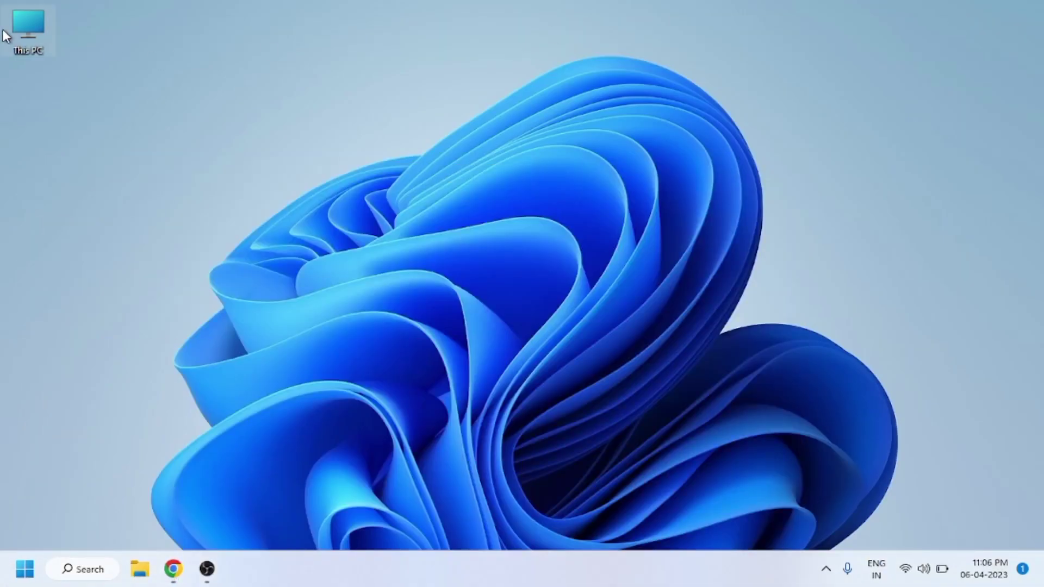
double_click(4, 33)
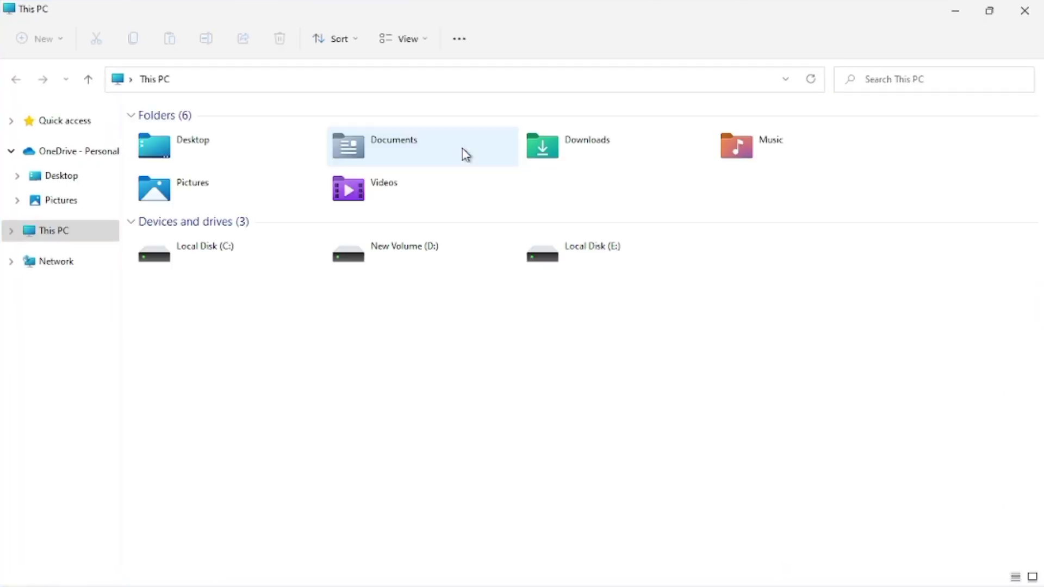
click(526, 164)
double_click(526, 164)
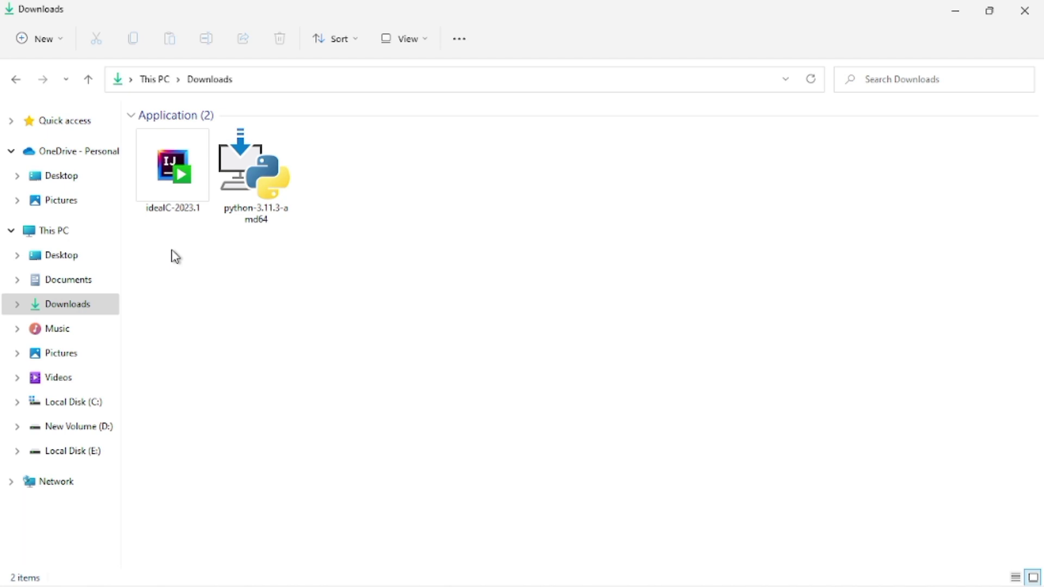
double_click(170, 201)
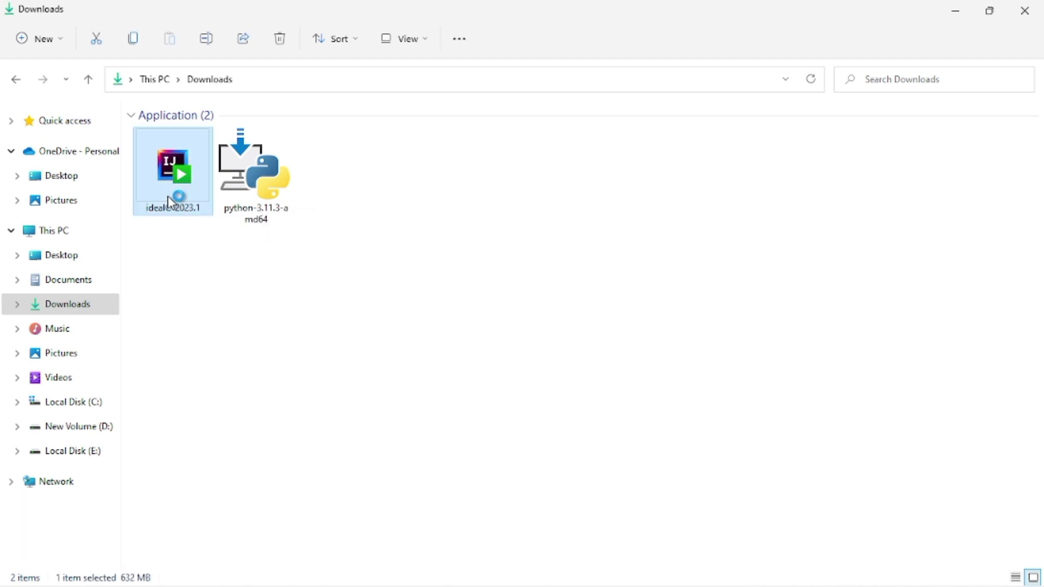
click(960, 11)
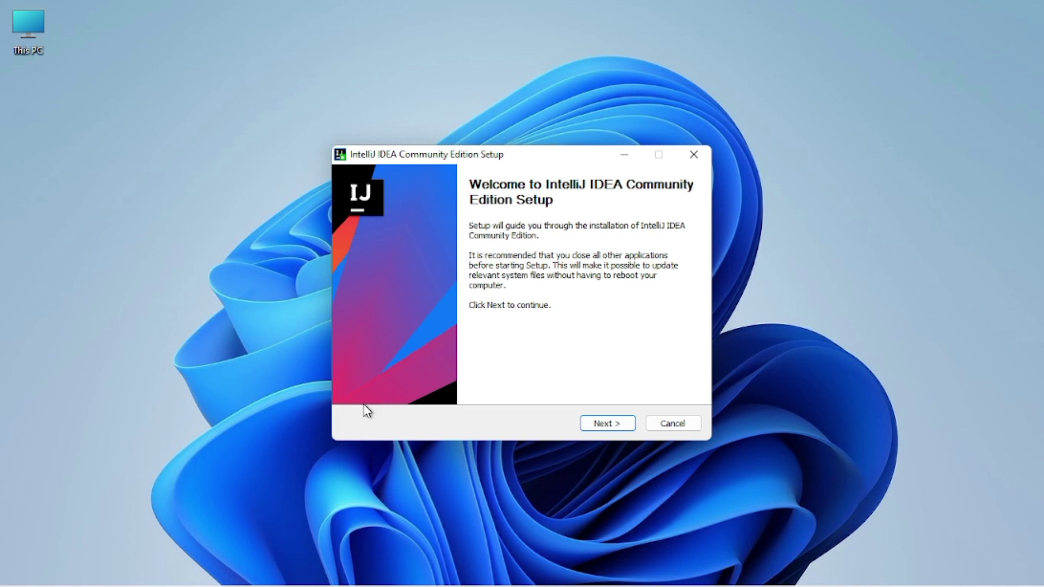
Keep the default destination folder for IntelliJ IDEA Community Edition 2023.1 and proceed to the installation options
click(593, 424)
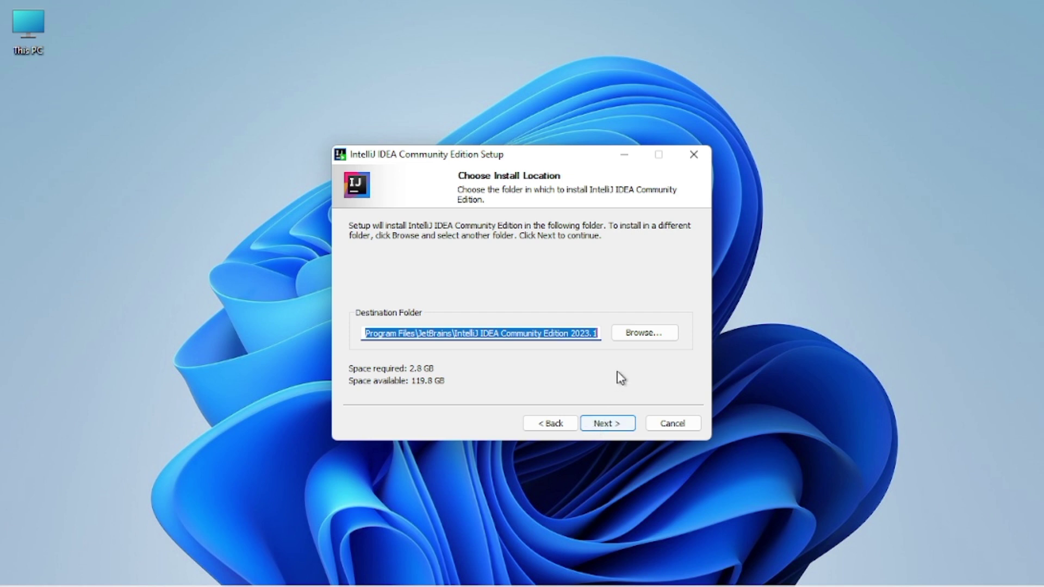
click(649, 335)
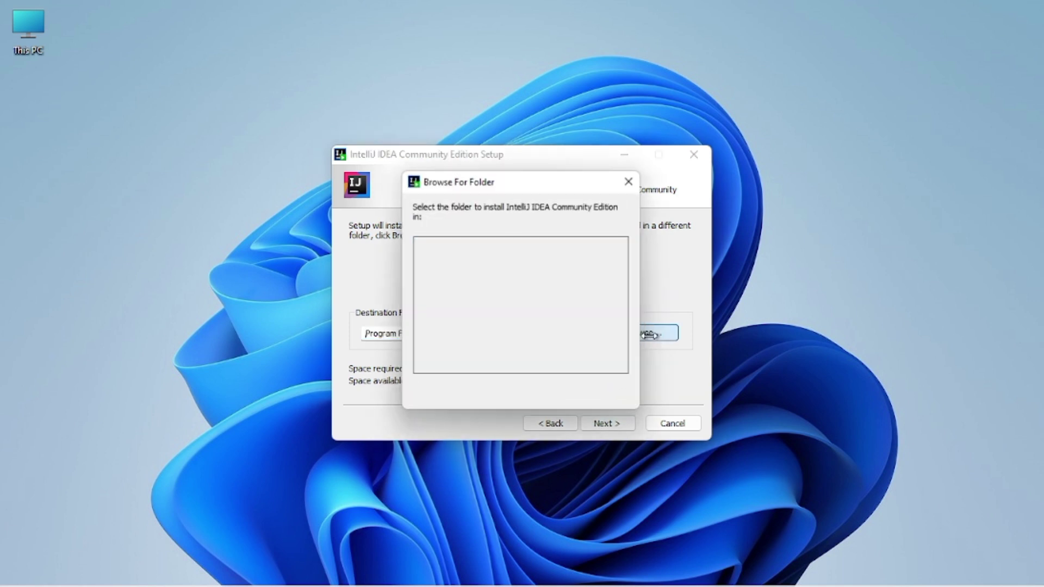
click(631, 181)
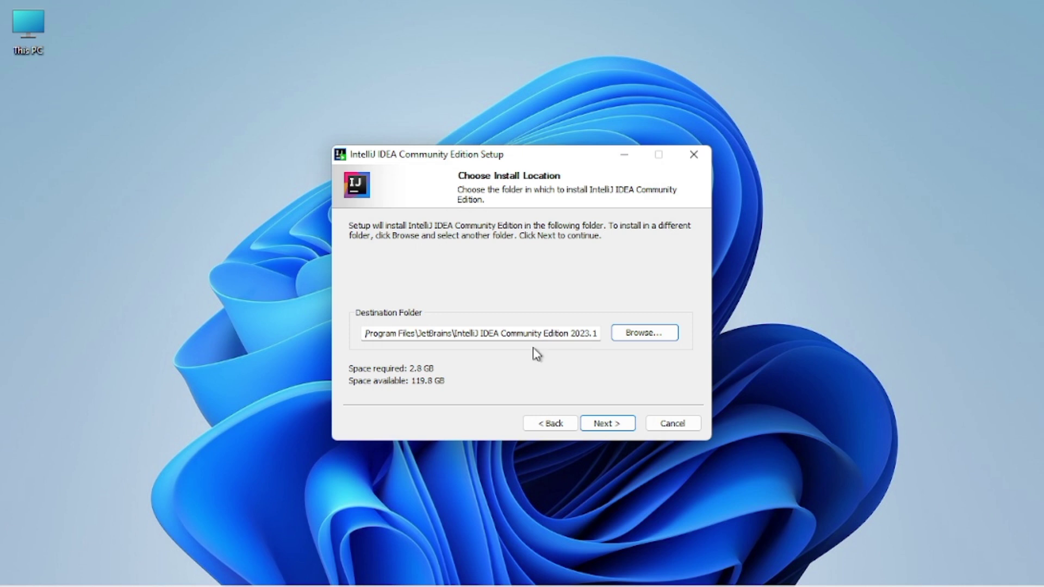
click(615, 424)
click(615, 425)
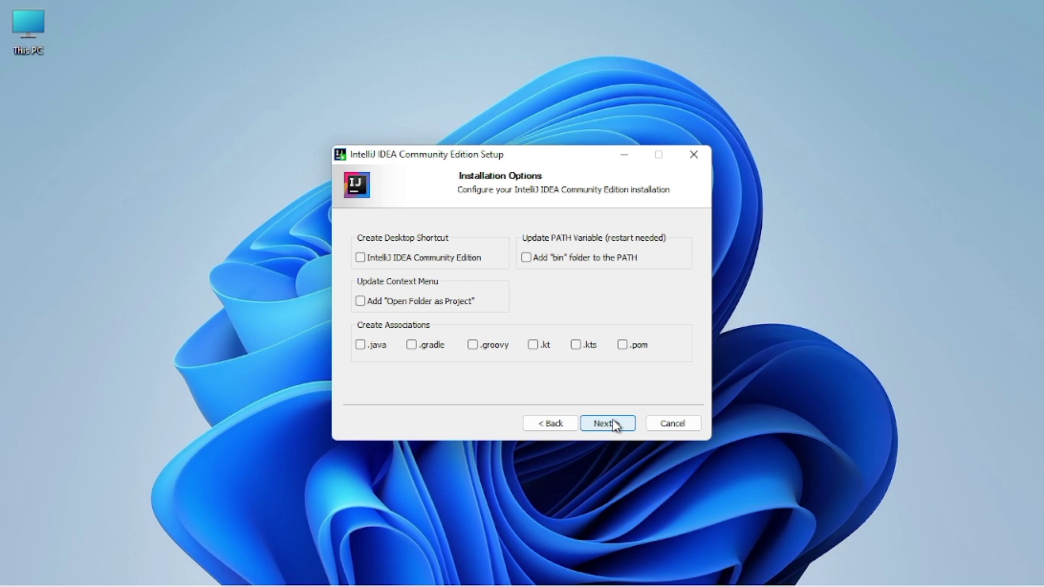
Enable the desktop shortcut, the "Open Folder as Project" context menu entry, the .java association and adding the "bin" folder to the PATH
click(383, 260)
click(381, 302)
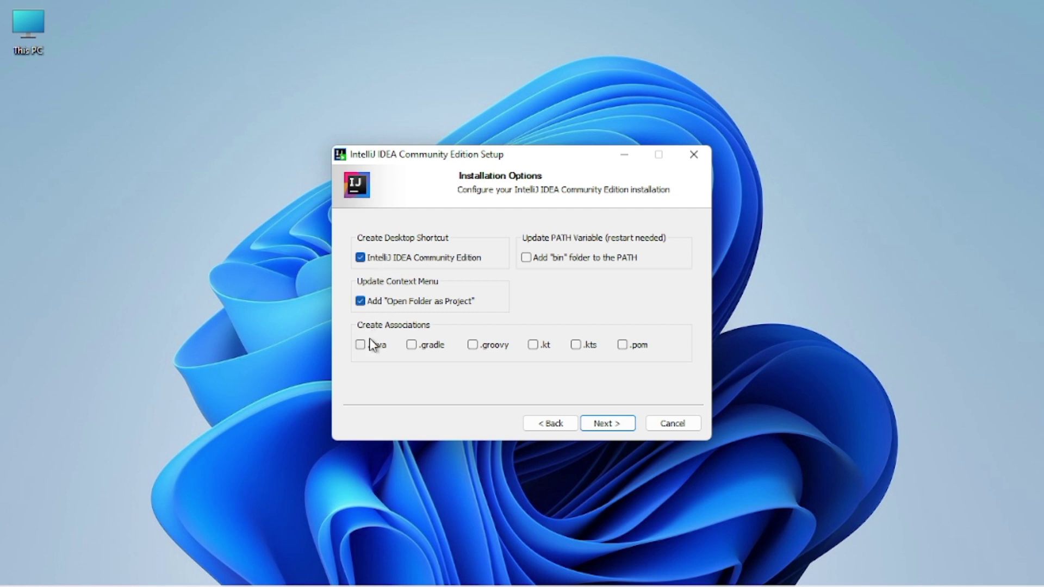
click(372, 346)
click(543, 258)
click(604, 427)
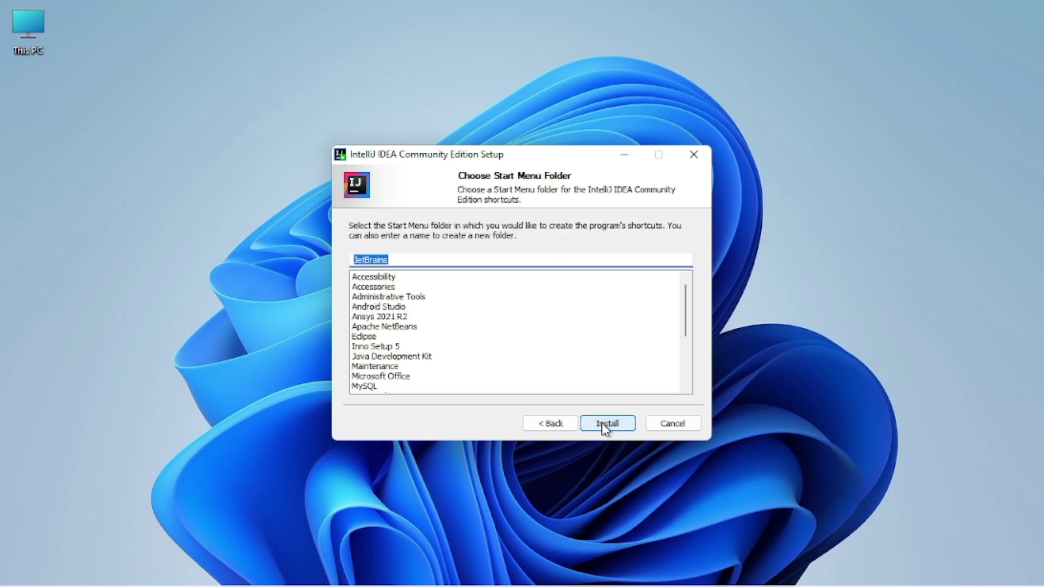
Install with the JetBrains Start Menu folder and finish the setup with the manual reboot option
click(604, 427)
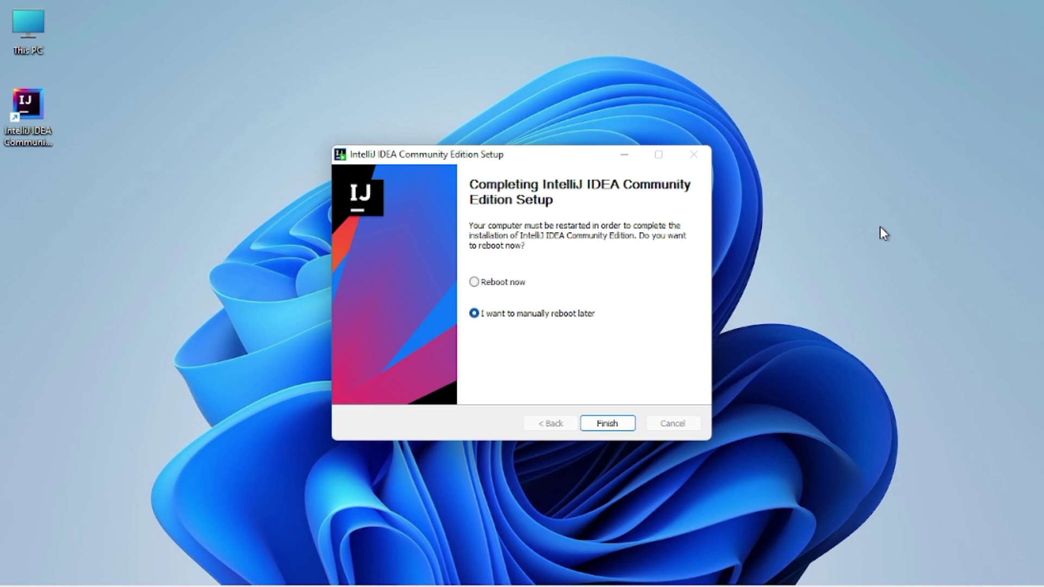
click(608, 424)
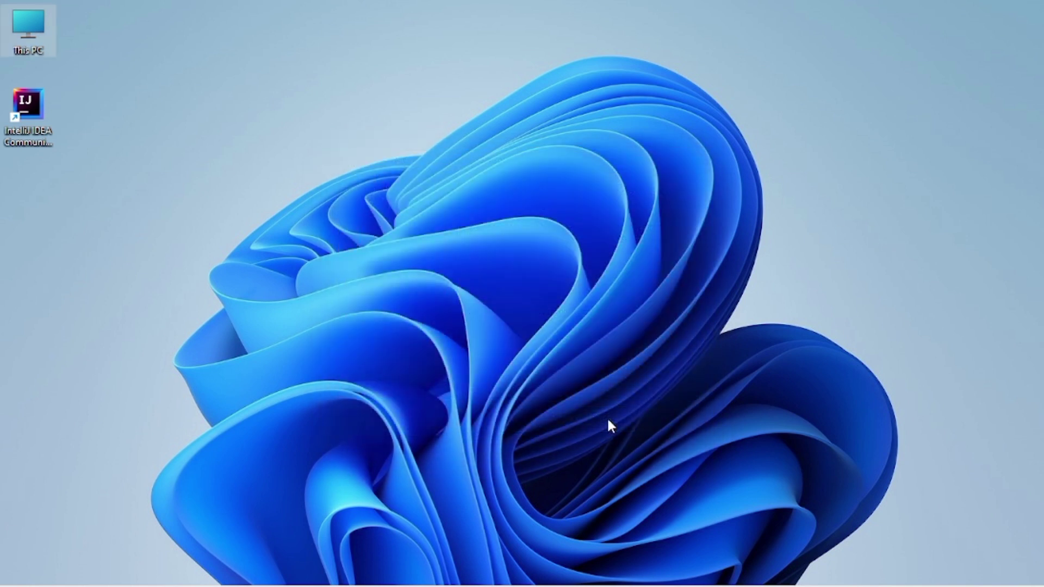
Launch IntelliJ IDEA Community Edition from the desktop without importing settings and maximize its welcome window
click(29, 123)
double_click(29, 123)
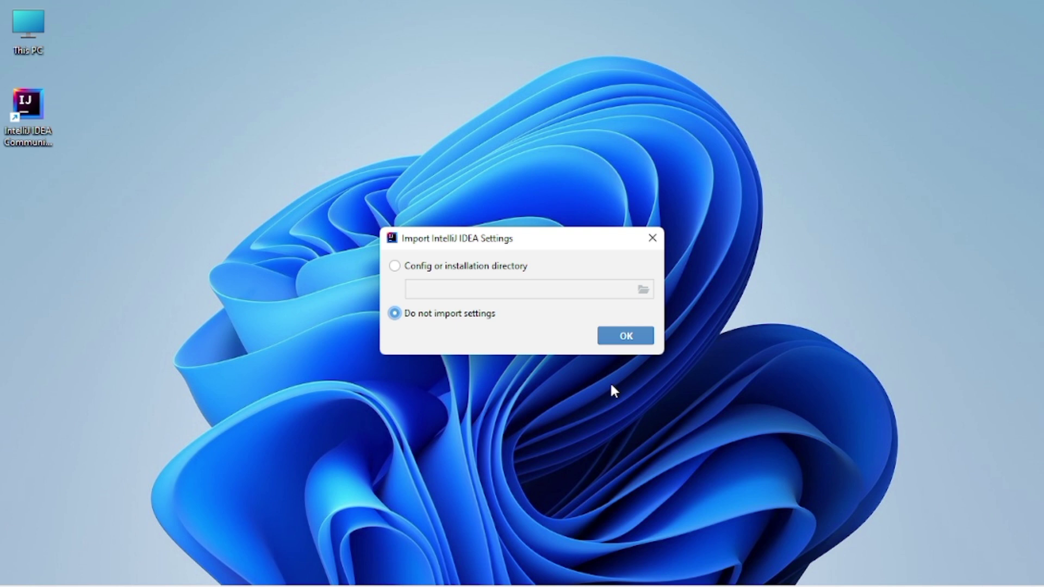
click(604, 344)
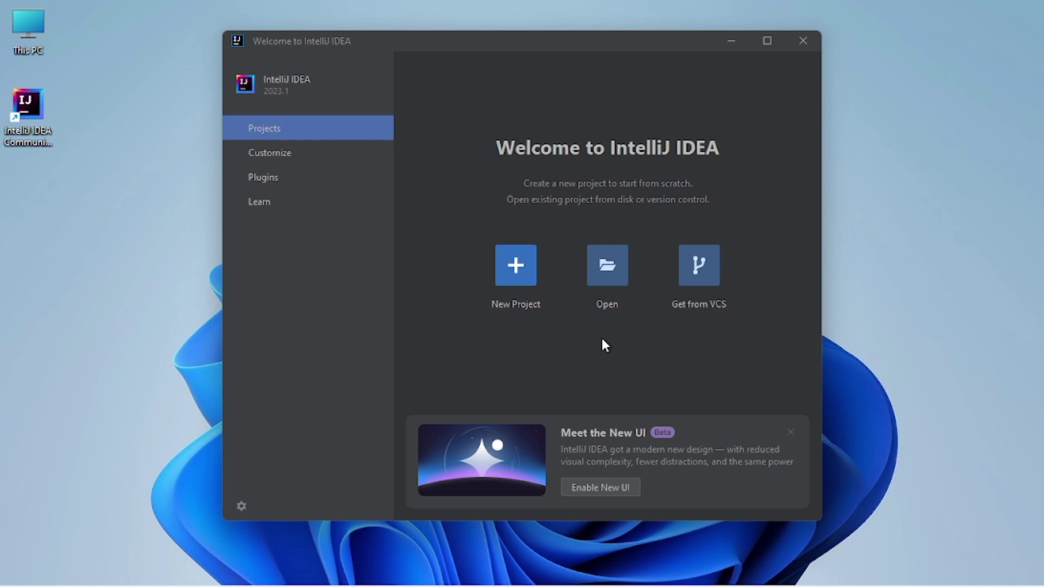
click(767, 41)
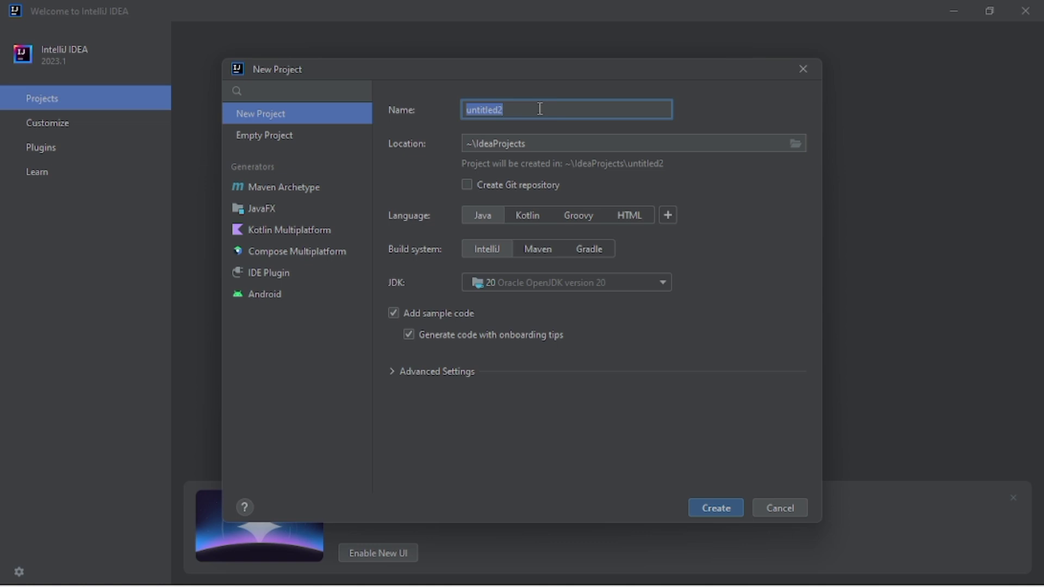
Create a Java project named Hello with the IntelliJ build system, JDK 20 and sample code
text(Hello)
click(705, 509)
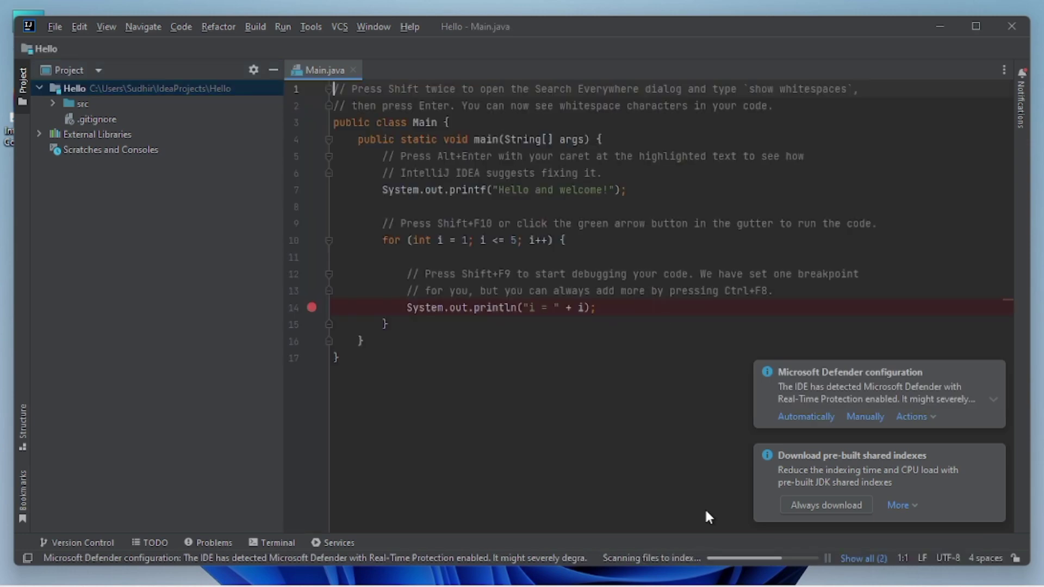
click(396, 242)
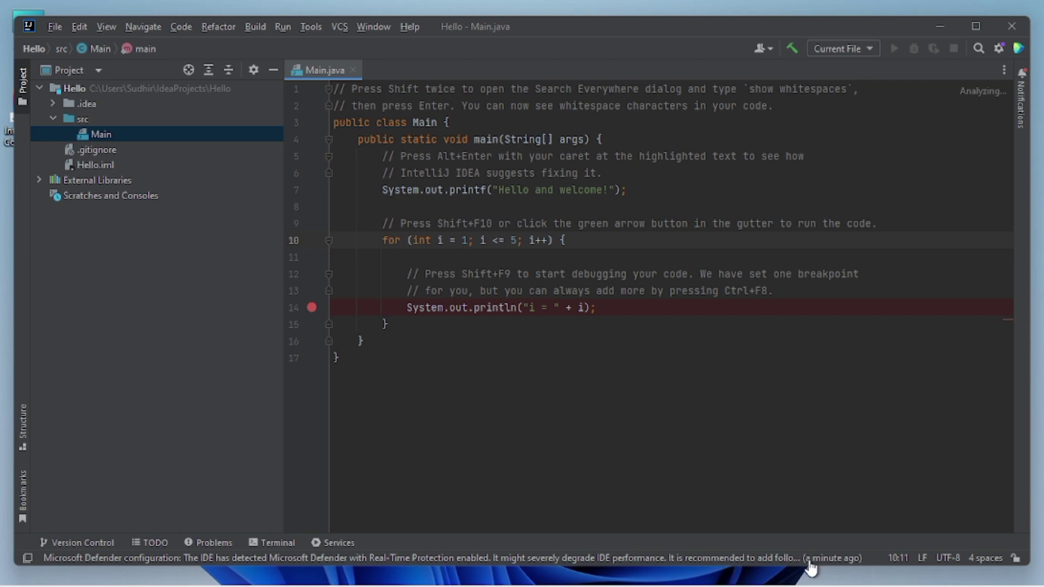
Add a new Application run configuration and open the main class chooser for it
click(855, 55)
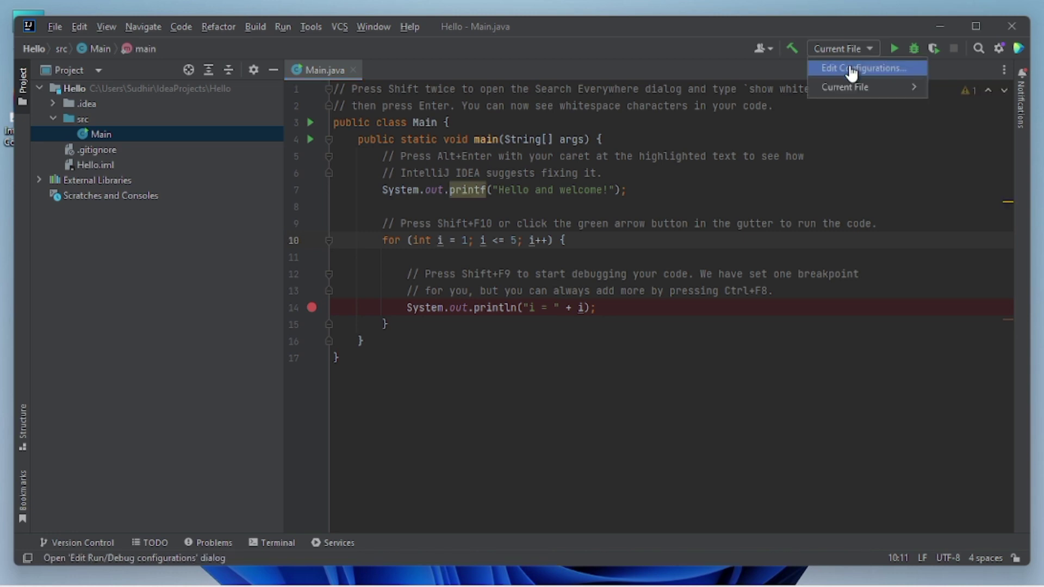
click(851, 69)
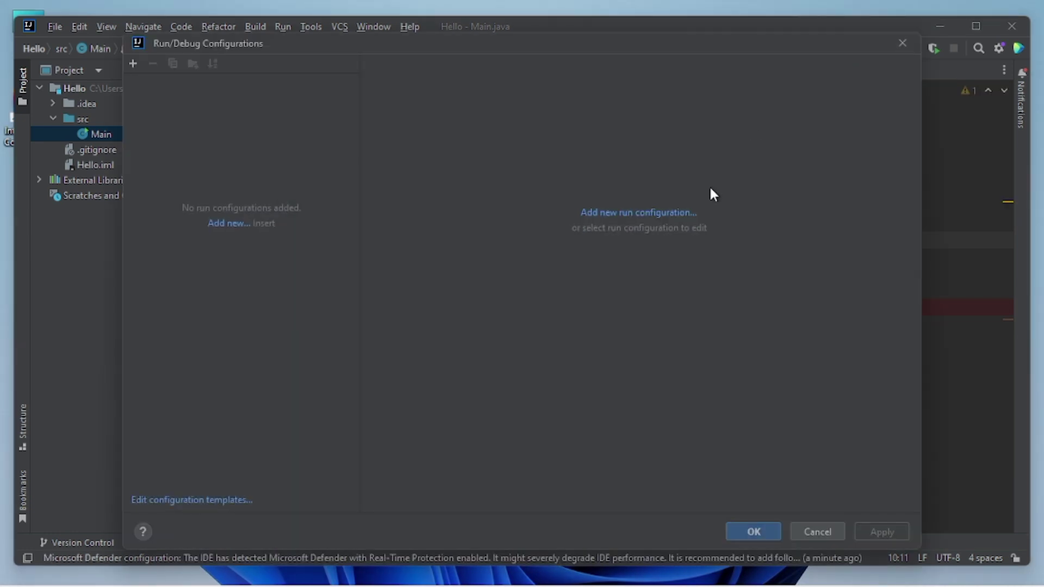
click(641, 214)
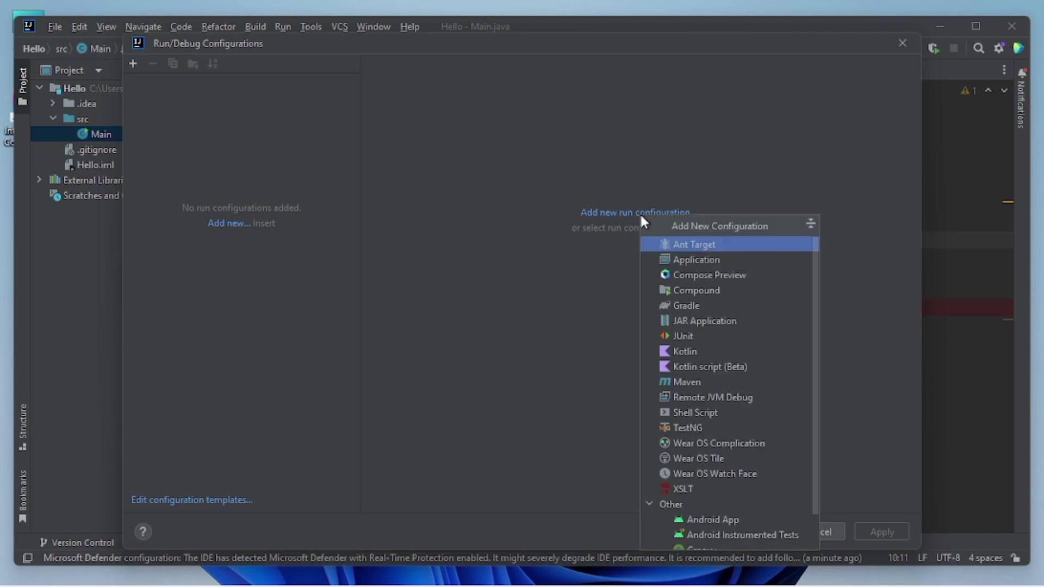
click(666, 263)
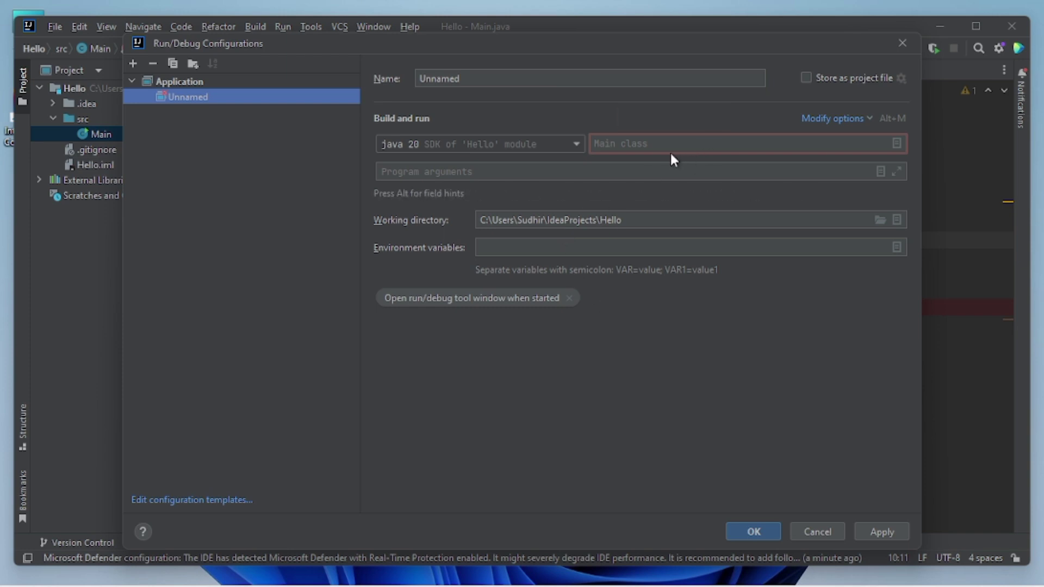
click(896, 144)
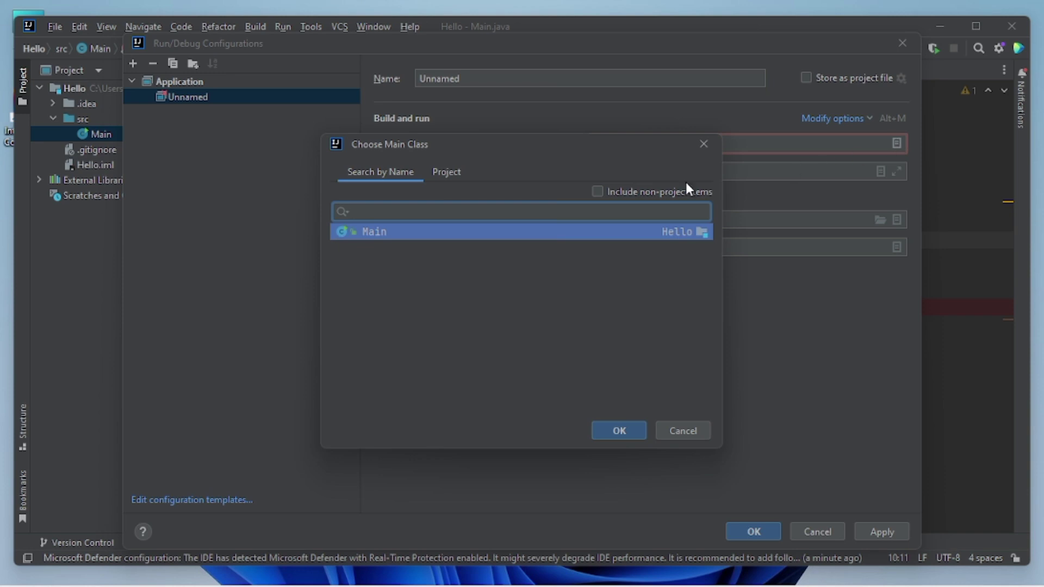